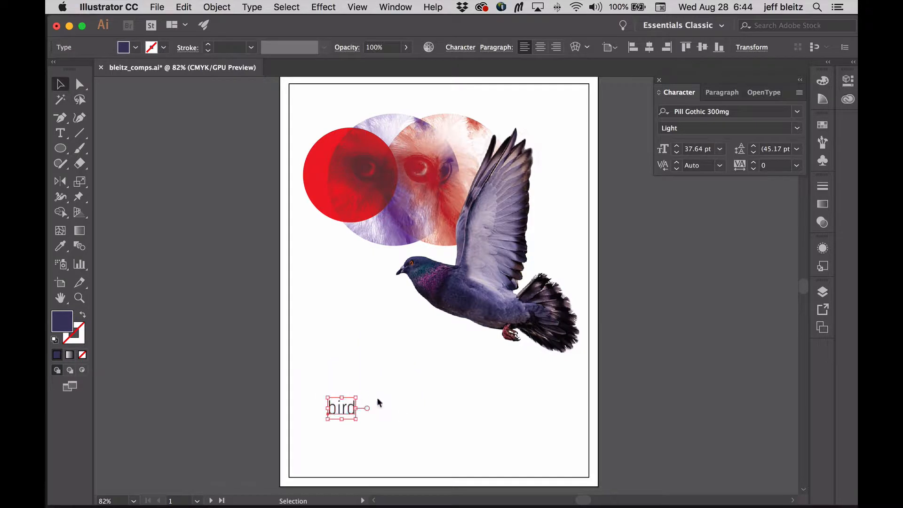
Enlarge the "bird" text to about 116 pt and position it in the white space beneath the pigeon.
click(374, 426)
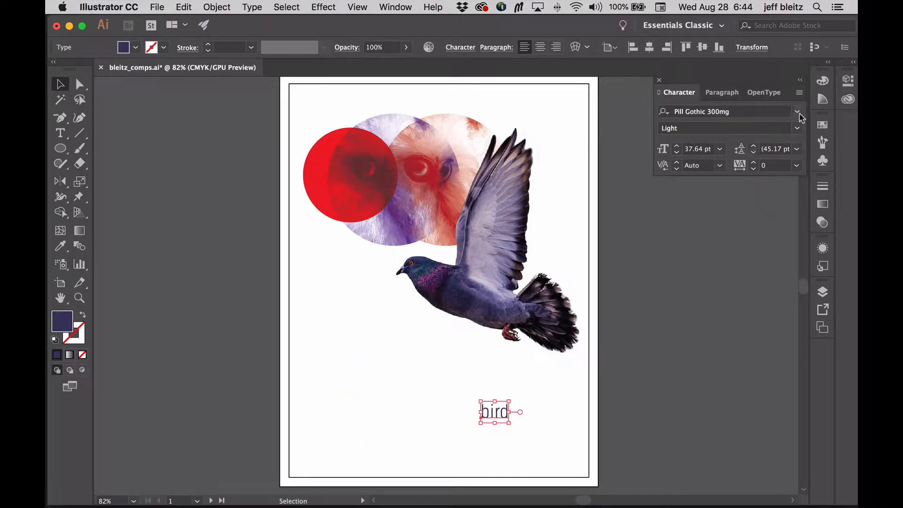
click(656, 338)
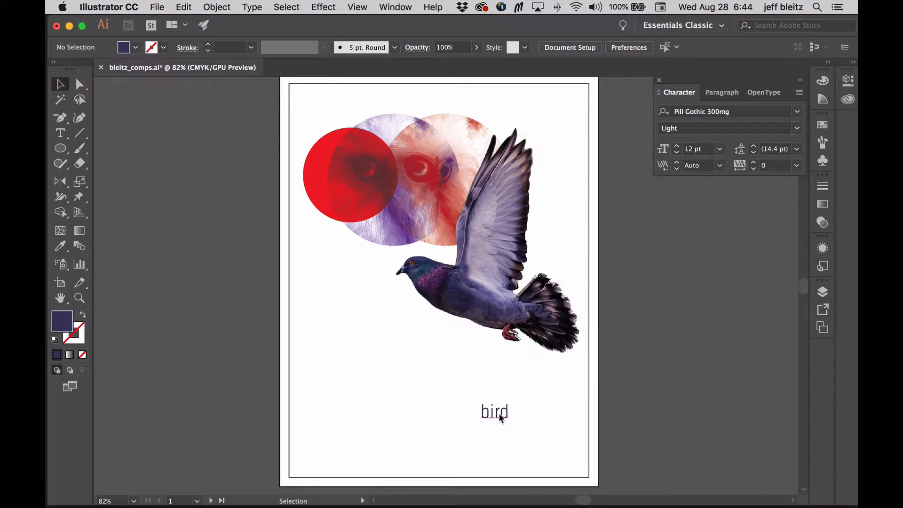
drag(499, 423, 442, 347)
click(591, 254)
drag(426, 391, 411, 418)
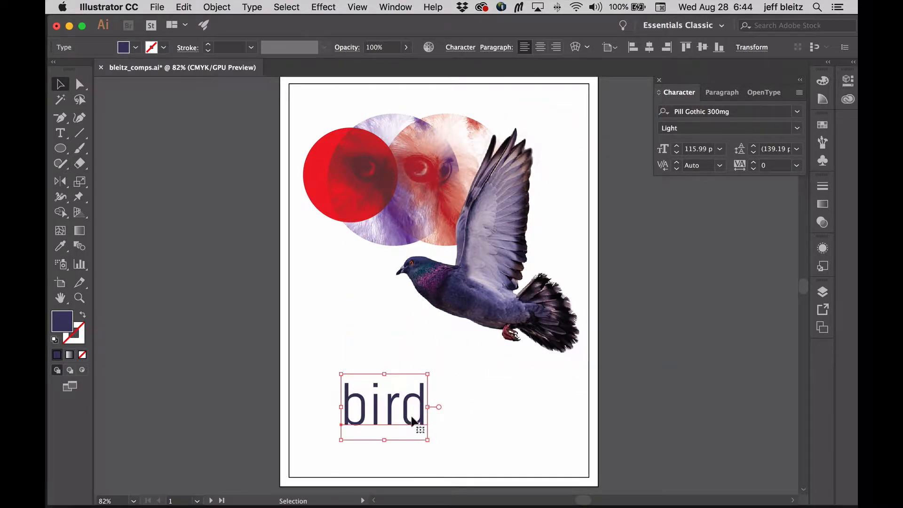
Recolour the "bird" text with a light purple sampled from the pigeon's wing using the Eyedropper, and deselect it.
key(i)
click(480, 245)
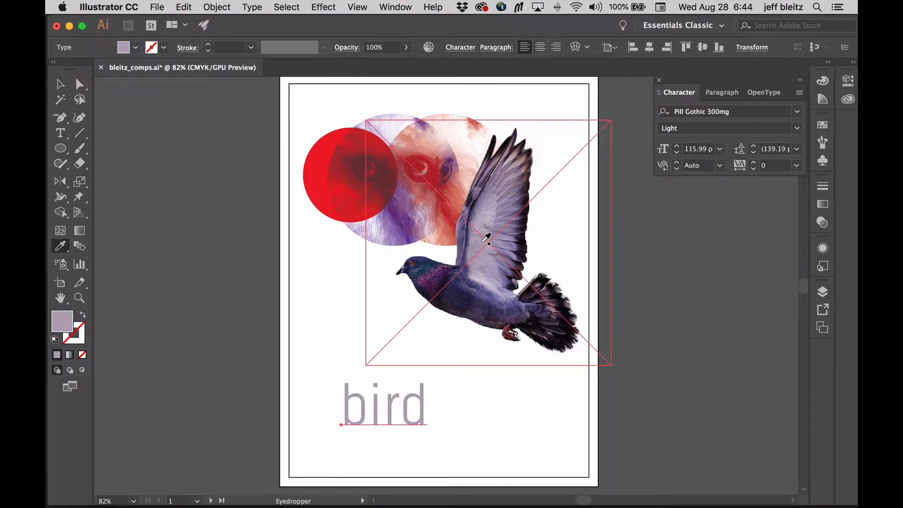
click(60, 84)
click(170, 157)
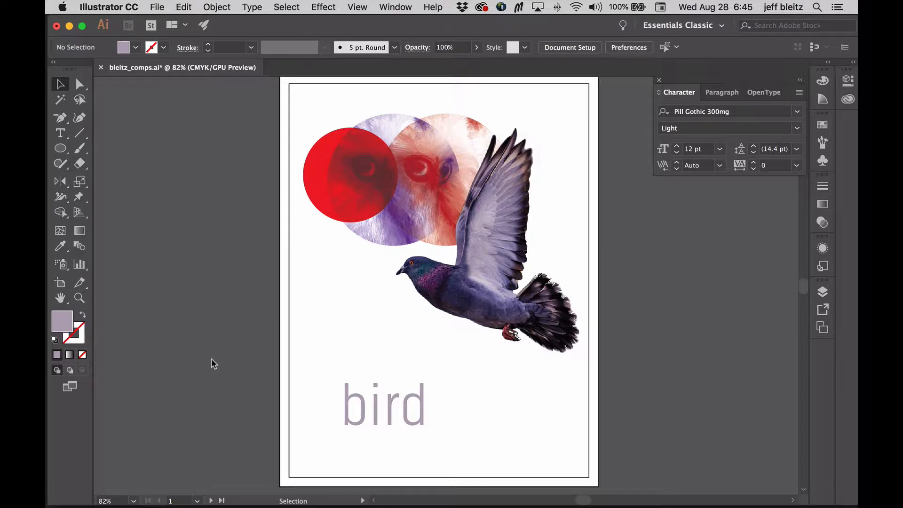
Save the document and package it to the Desktop with copied links in a separate folder, relinked files, fonts and a report.
click(156, 7)
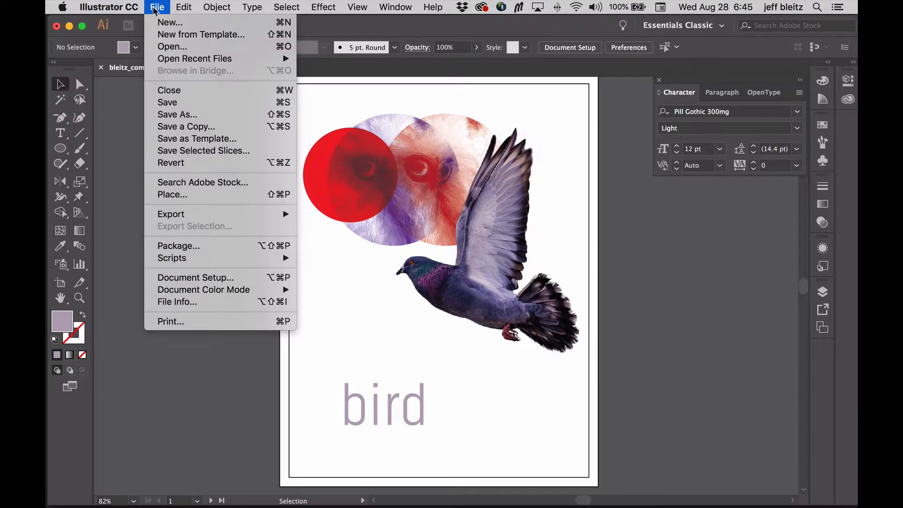
click(235, 246)
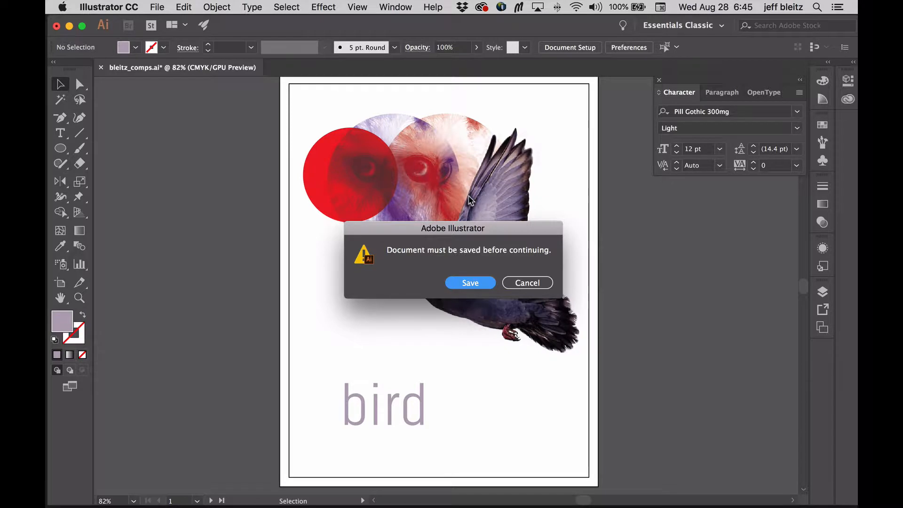
key(Return)
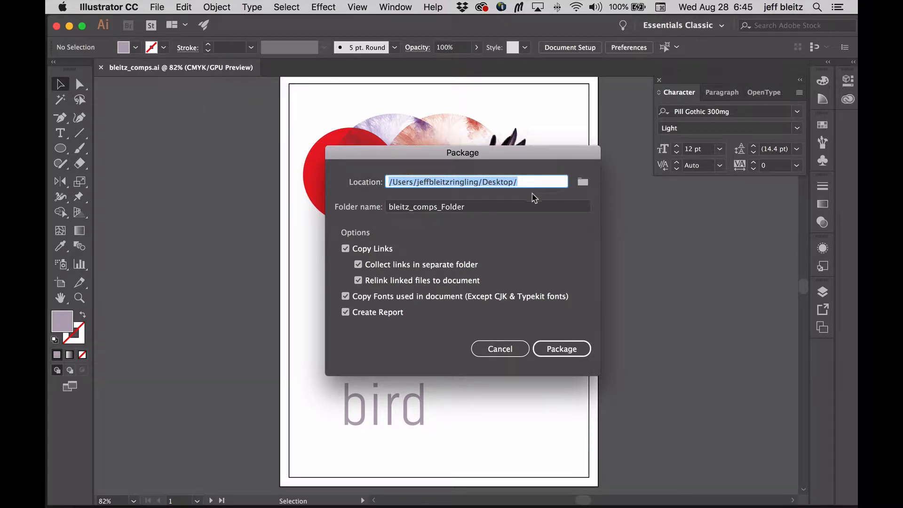
click(582, 183)
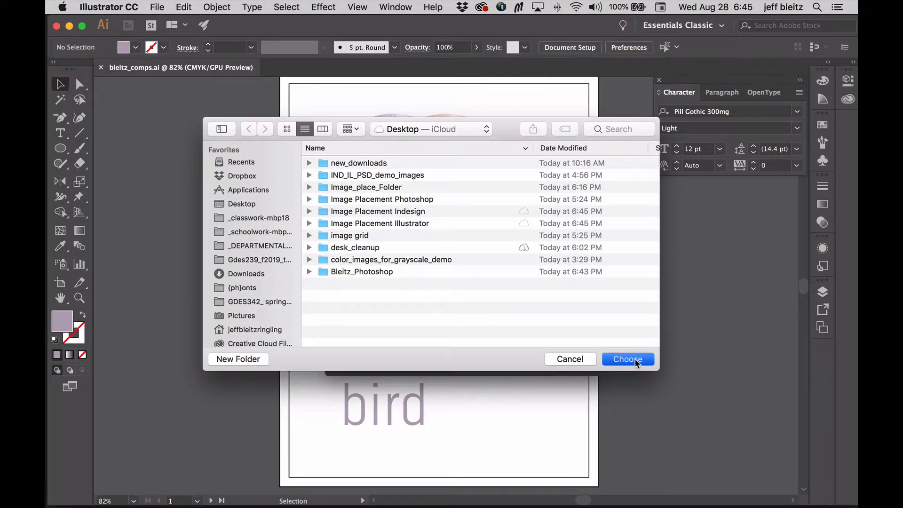
click(636, 361)
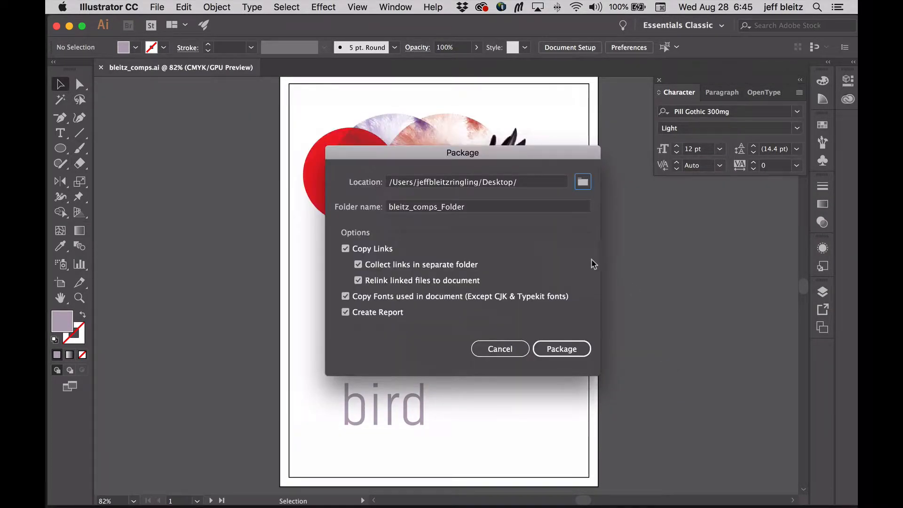
click(582, 347)
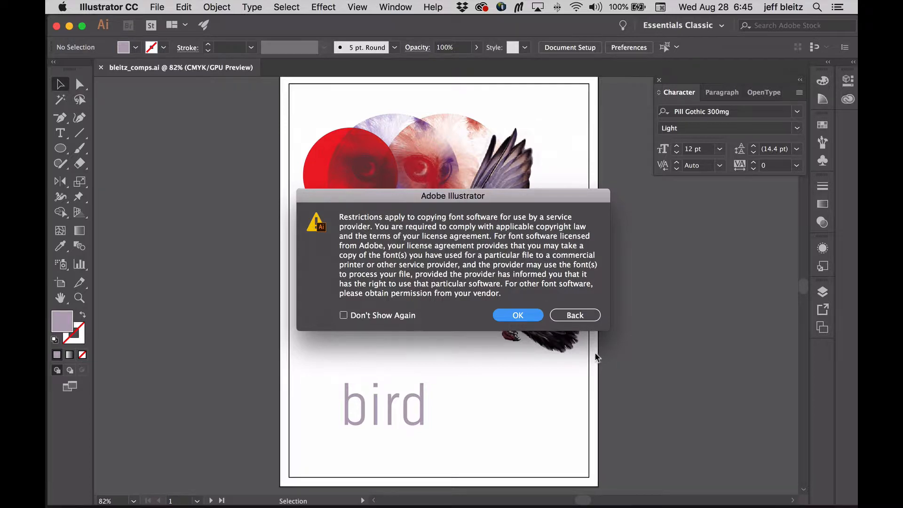
click(520, 320)
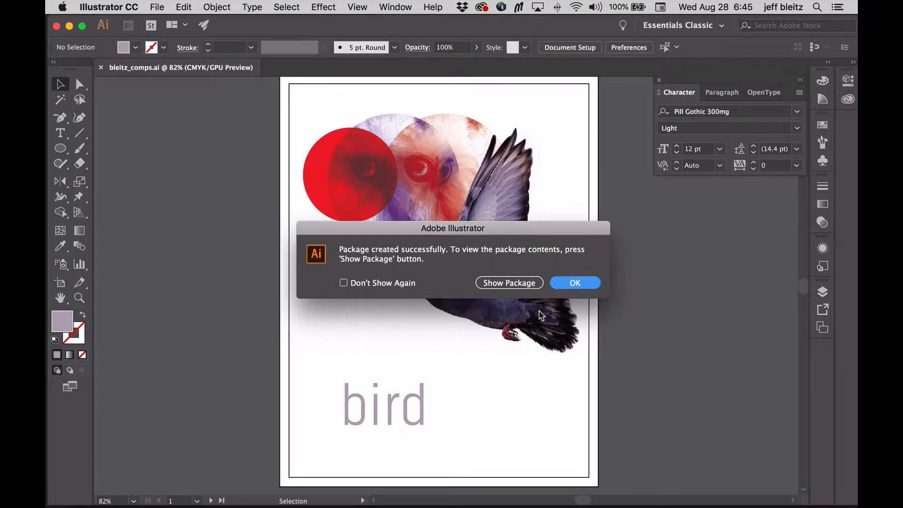
click(573, 282)
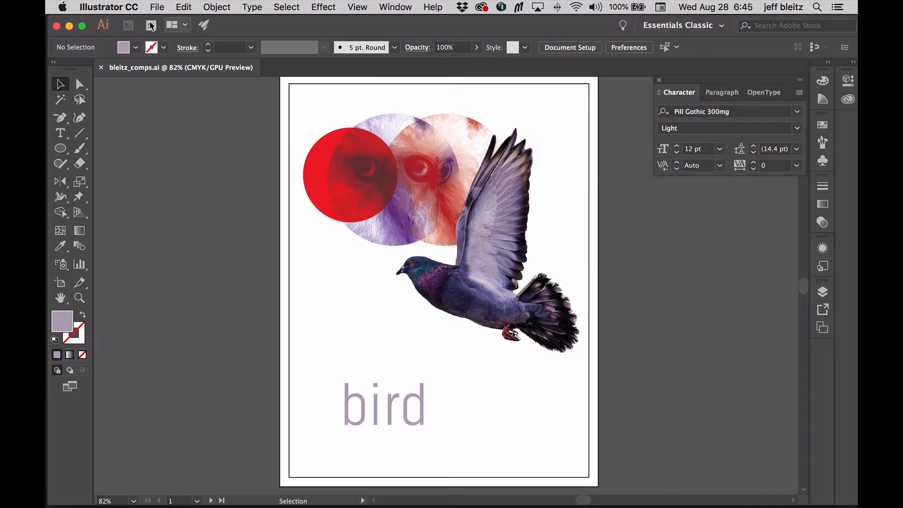
Minimise the Illustrator and InDesign windows, and open the new package folder from a clear spot on the desktop.
click(71, 26)
click(74, 26)
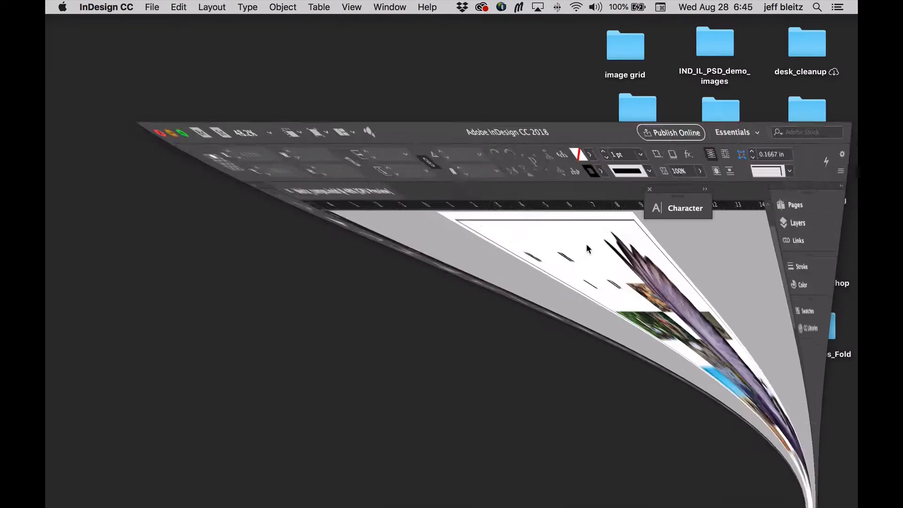
drag(814, 331, 401, 91)
key(super+o)
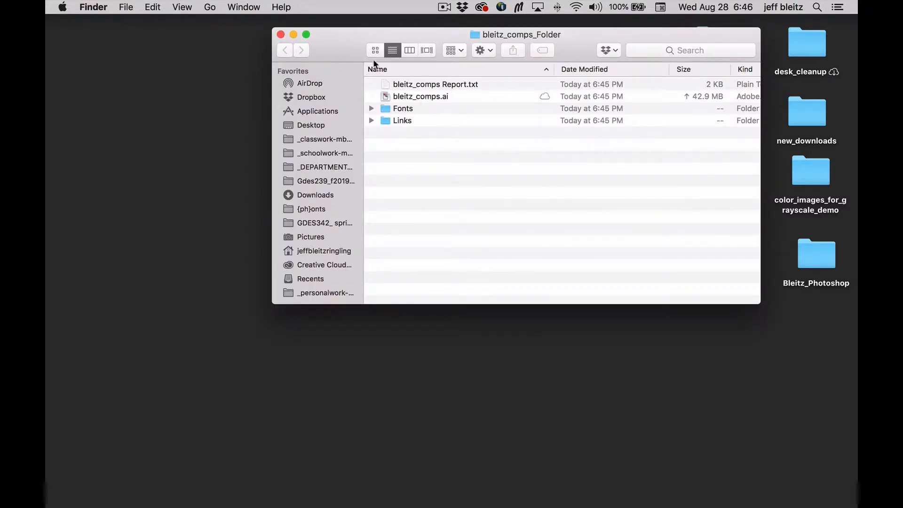
Examine the package's report, Illustrator file, and the contents of its Fonts and Links folders, and close the folder window.
drag(329, 51, 278, 83)
click(342, 114)
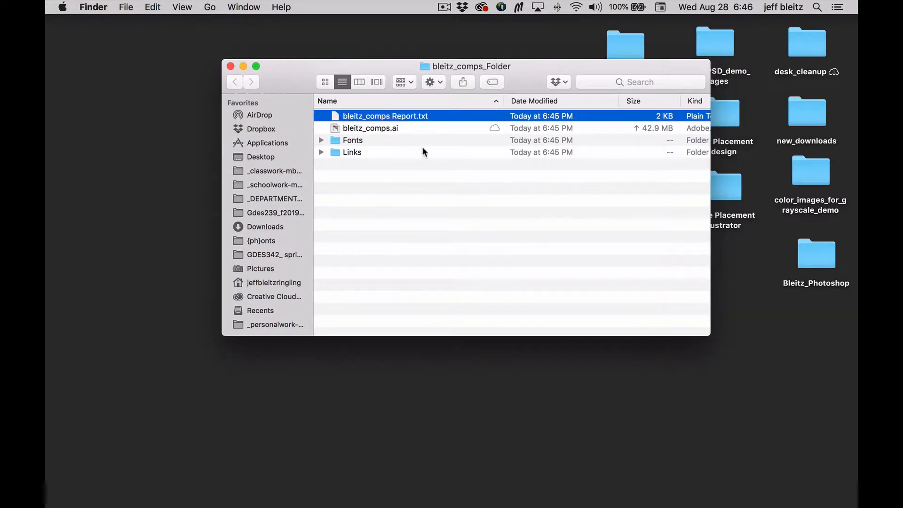
click(337, 127)
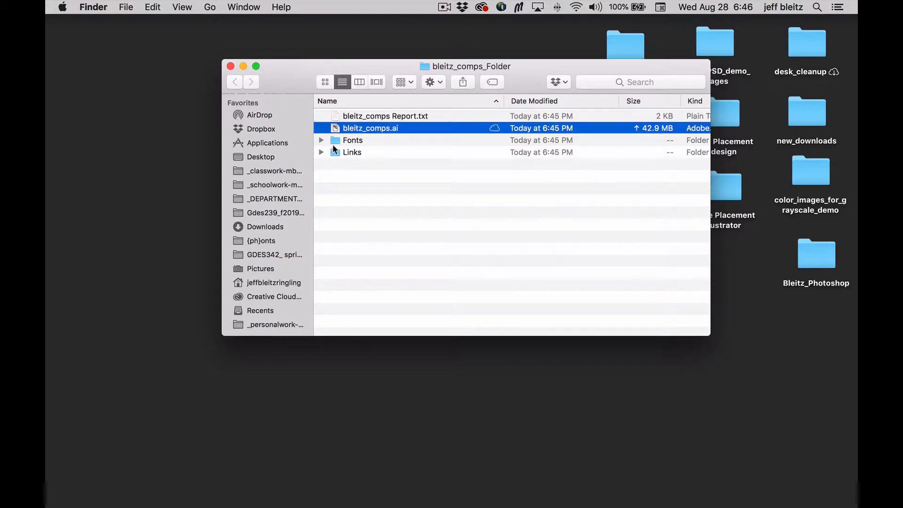
click(322, 140)
click(378, 152)
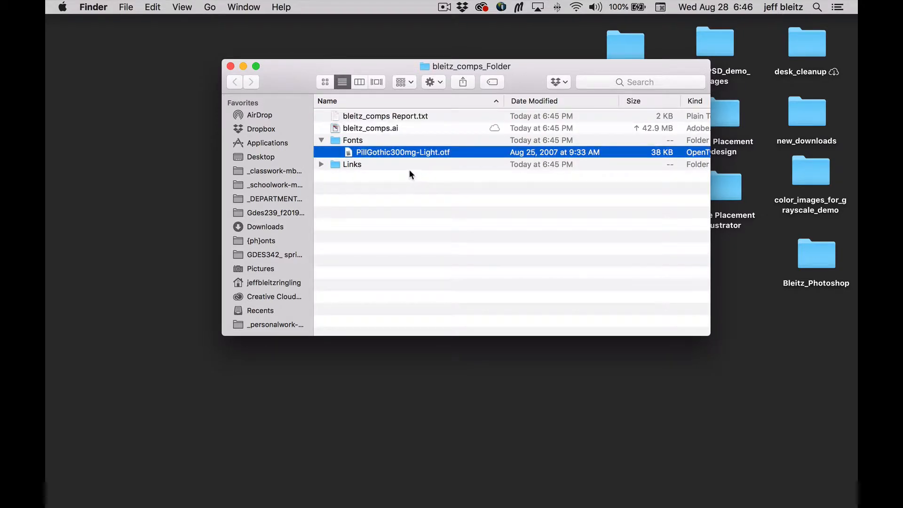
click(321, 164)
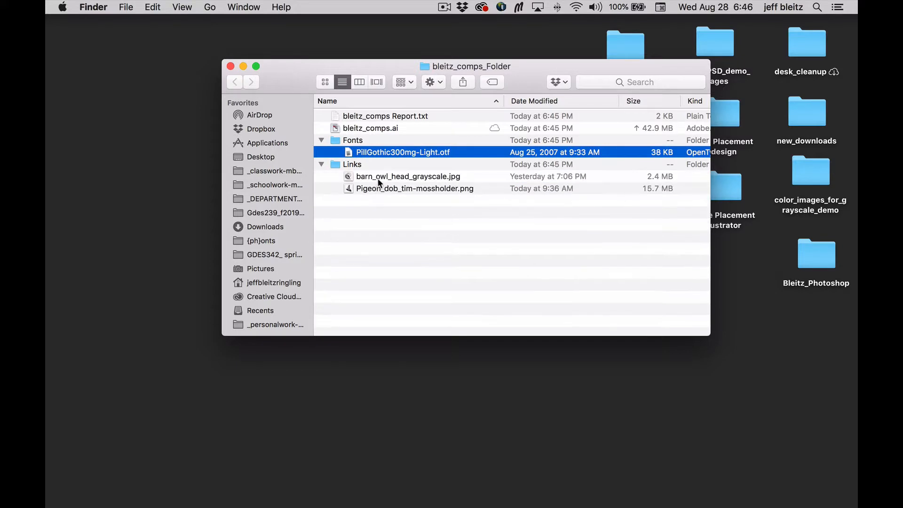
click(380, 180)
click(382, 188)
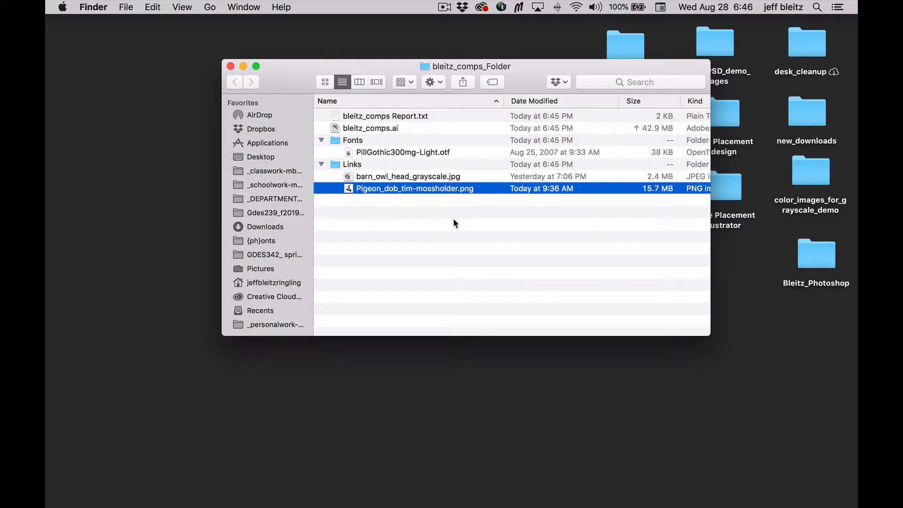
click(321, 165)
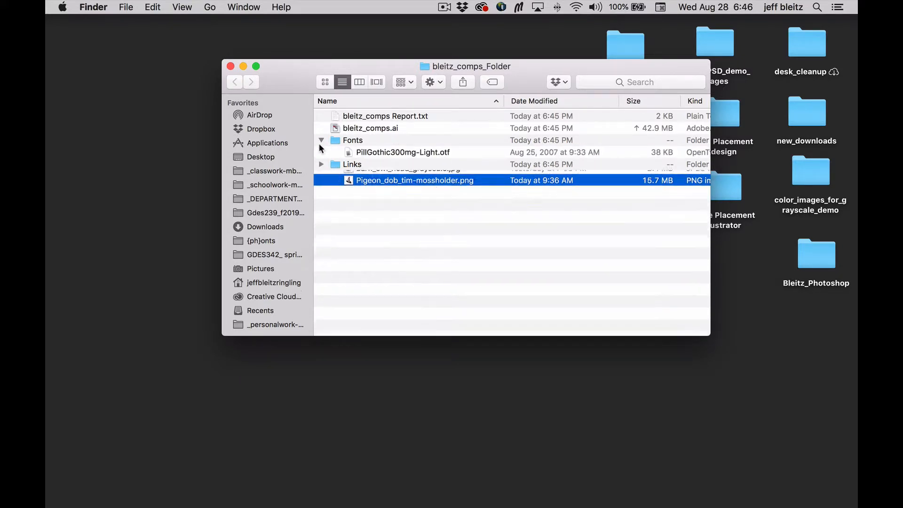
click(320, 140)
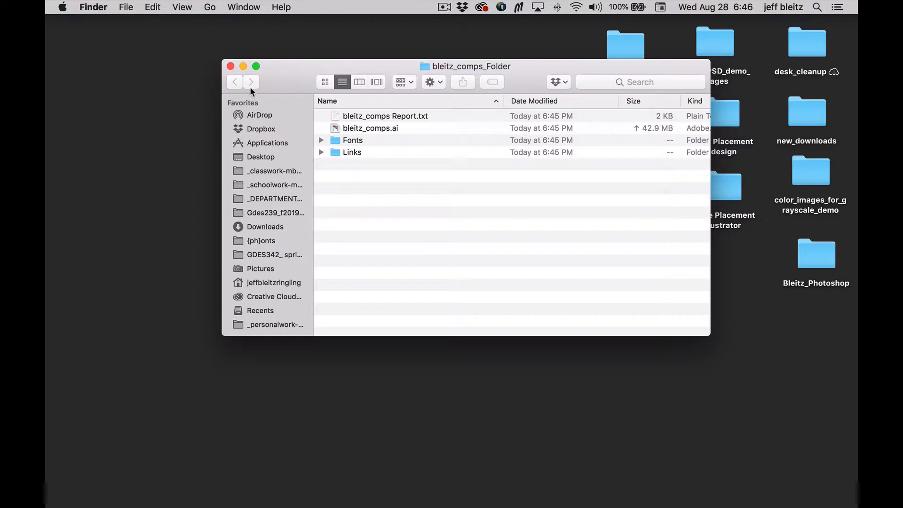
click(231, 67)
click(453, 85)
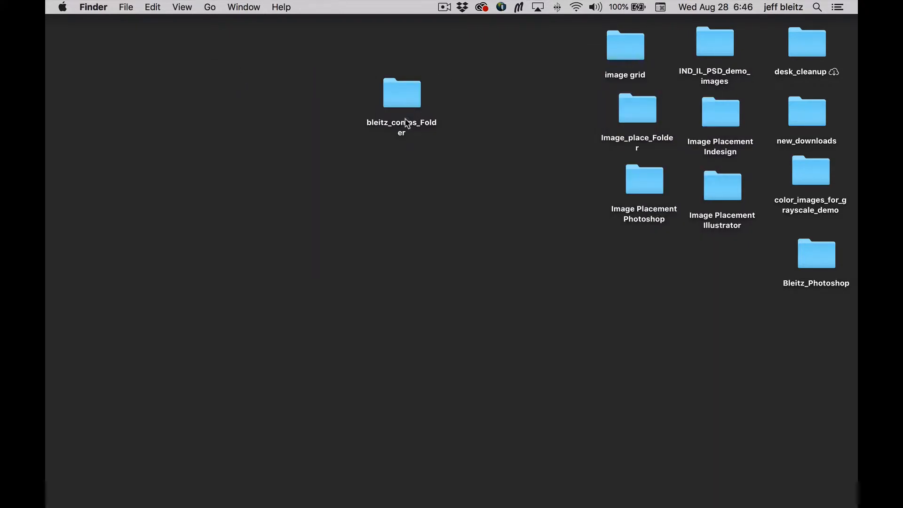
Rename the package folder to end in "Illustrator" instead of "Folder" and place it beside the other desktop folders.
click(407, 131)
click(407, 131)
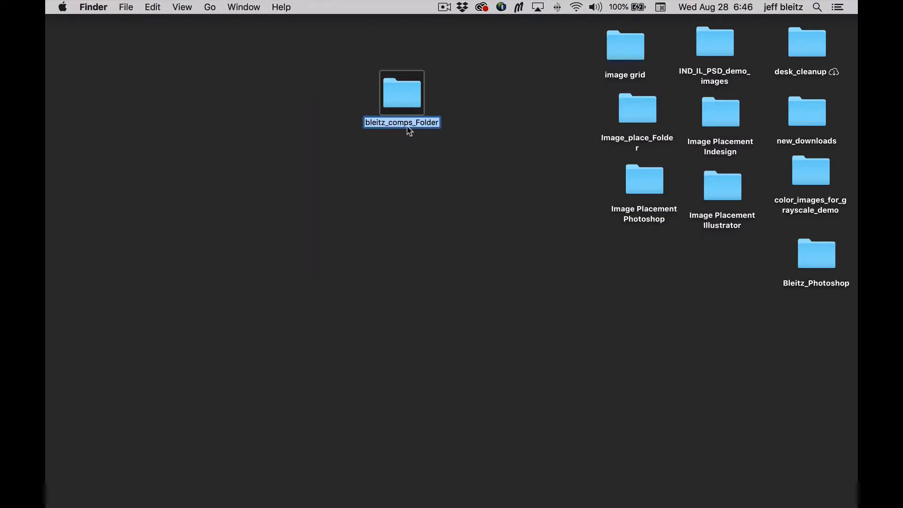
click(411, 125)
drag(415, 123, 454, 128)
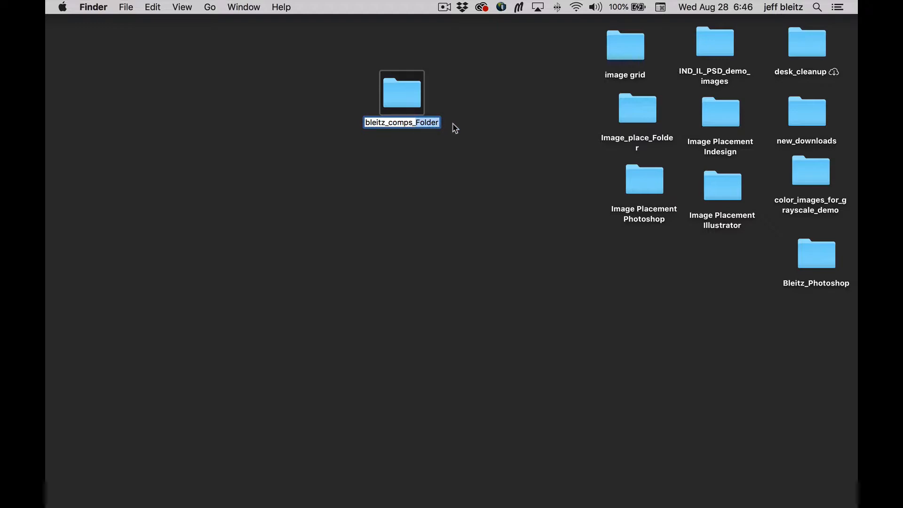
text(Illustra)
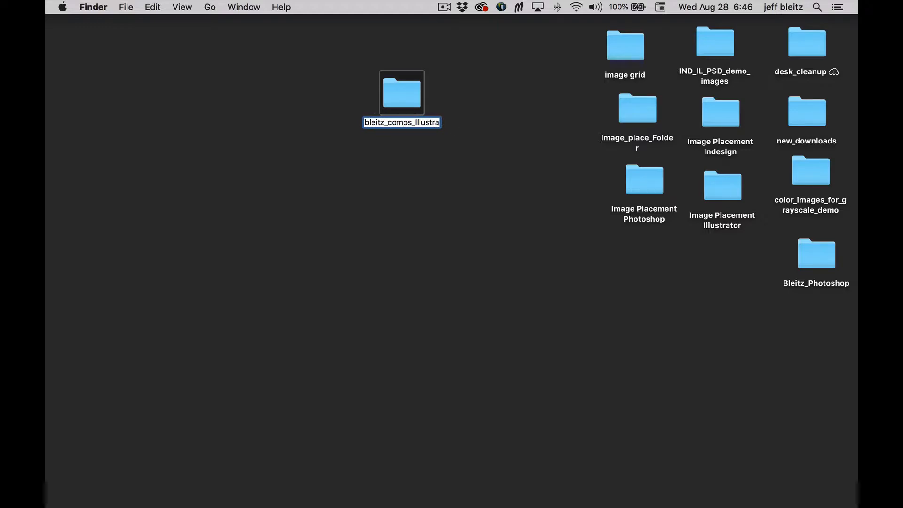
text(t)
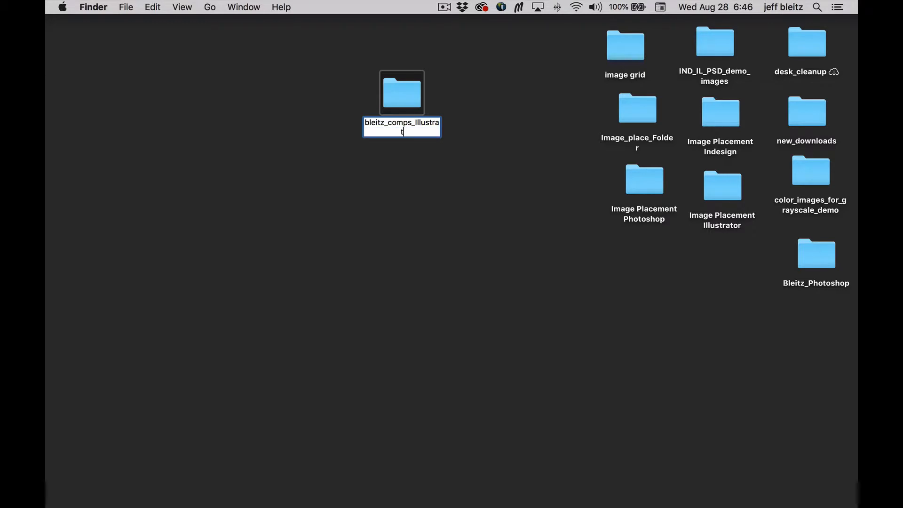
text(or)
key(Return)
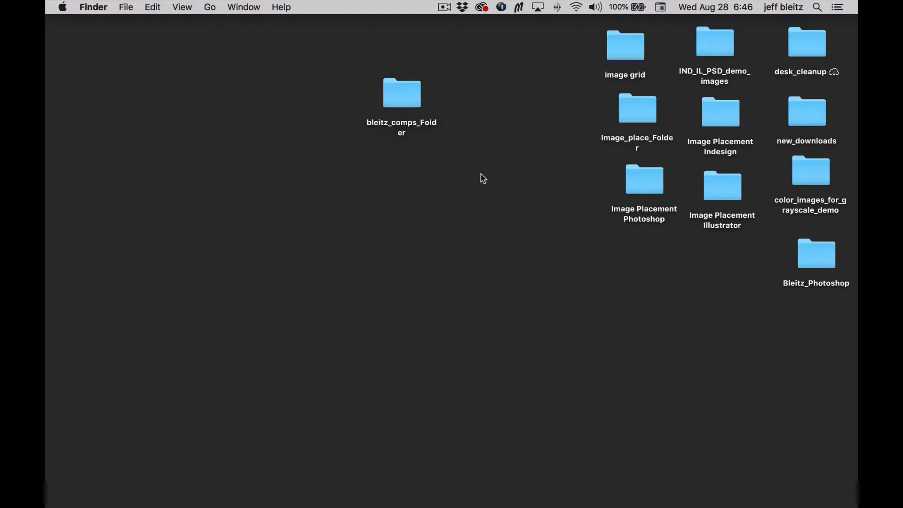
drag(417, 112, 515, 69)
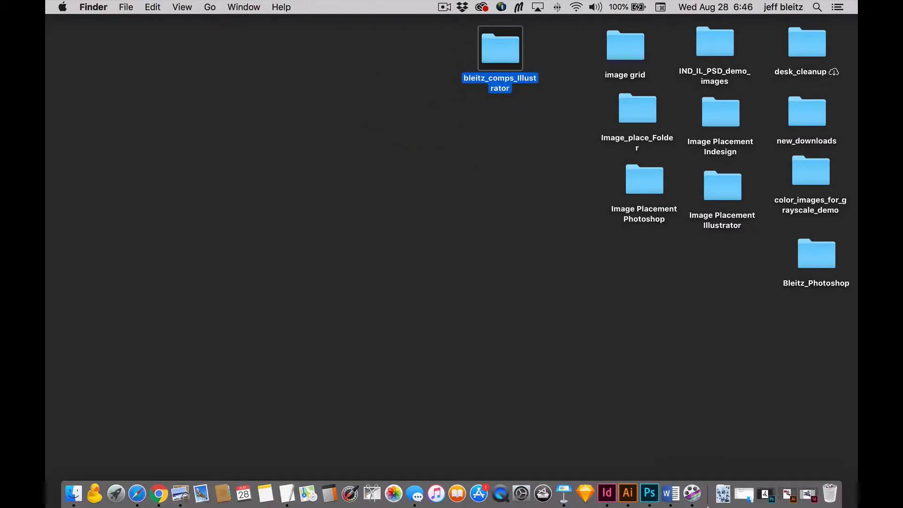
Switch to InDesign and package the bird comp to the Desktop with copied fonts, linked graphics, updated links, IDML and High Quality Print PDF.
click(620, 501)
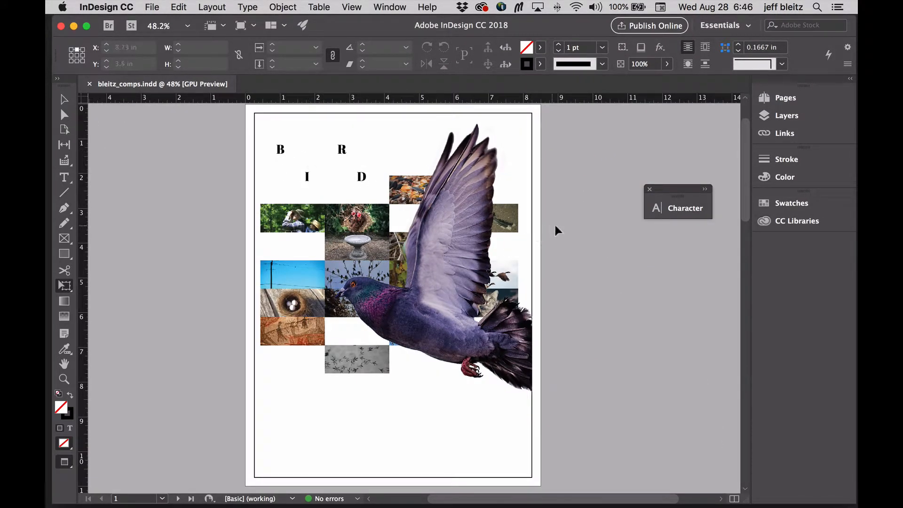
click(152, 6)
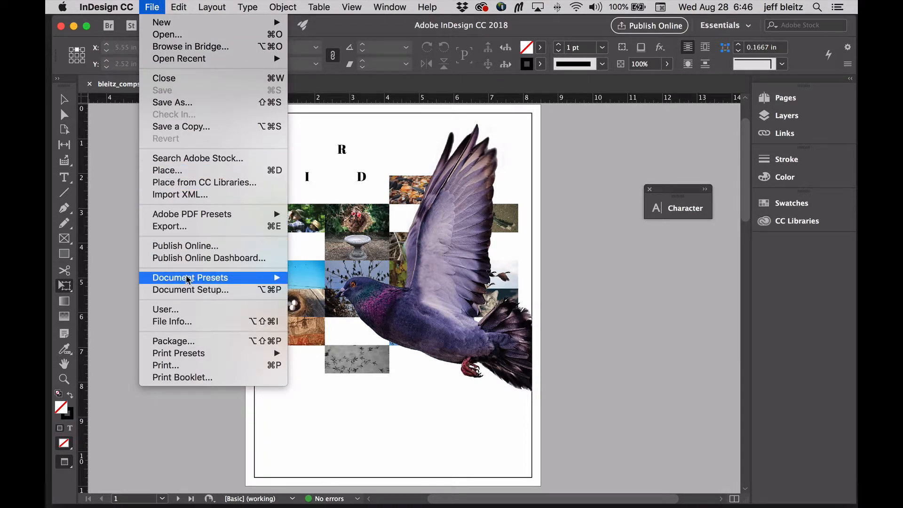
click(198, 343)
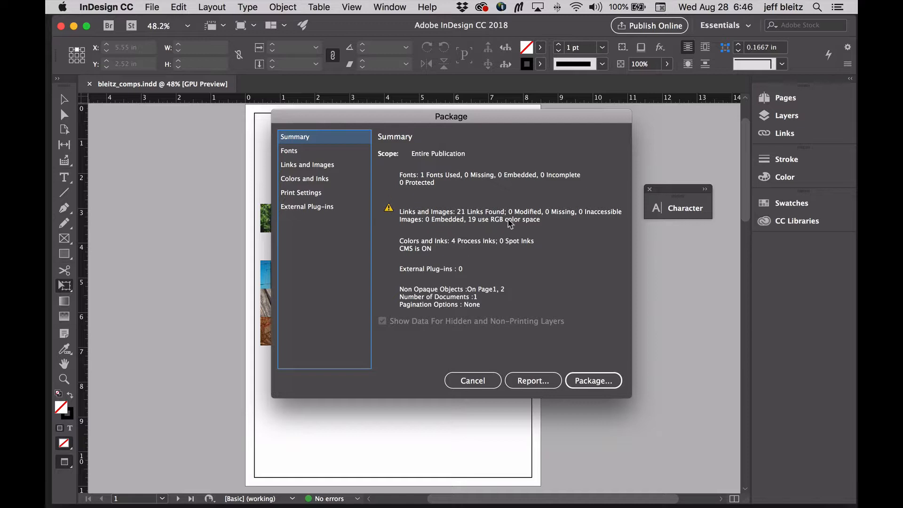
click(596, 382)
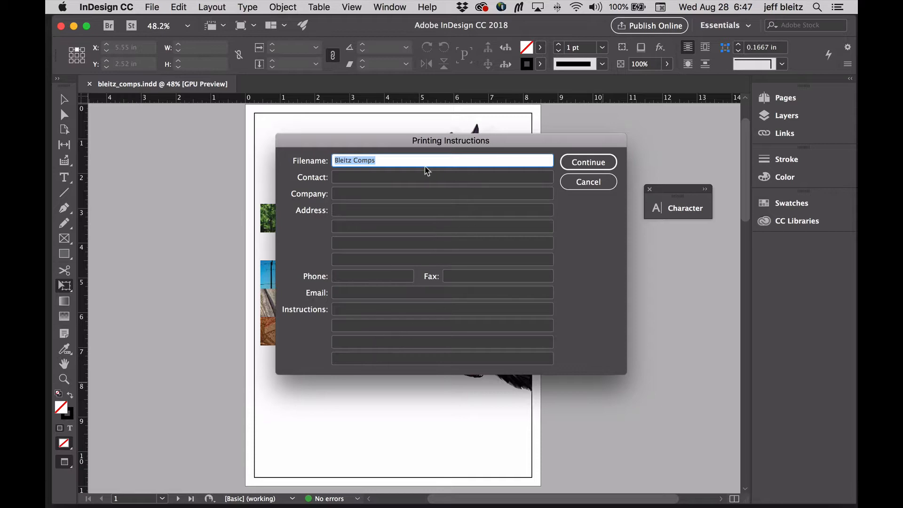
click(588, 162)
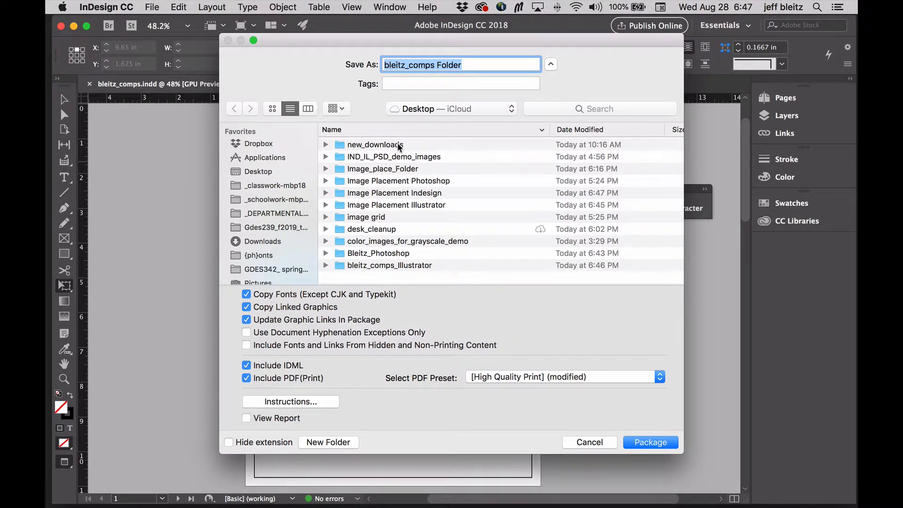
click(474, 112)
click(499, 110)
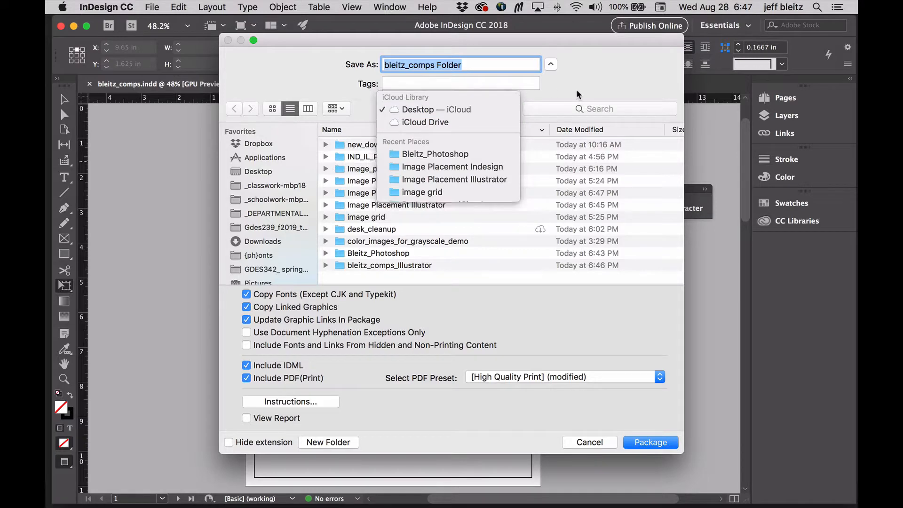
click(654, 443)
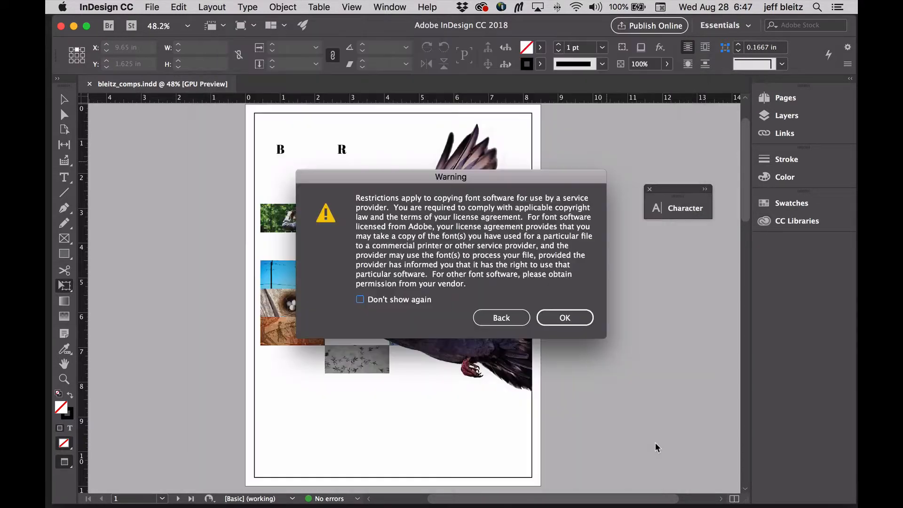
click(579, 323)
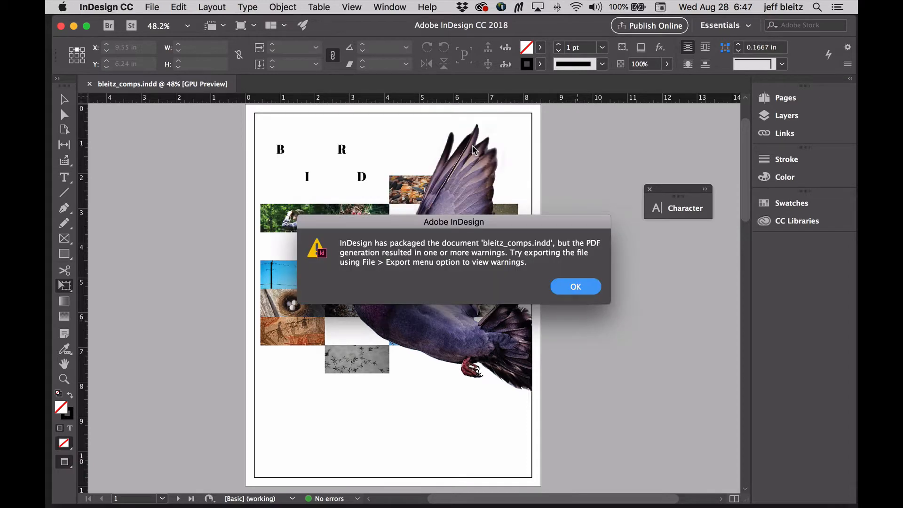
click(594, 289)
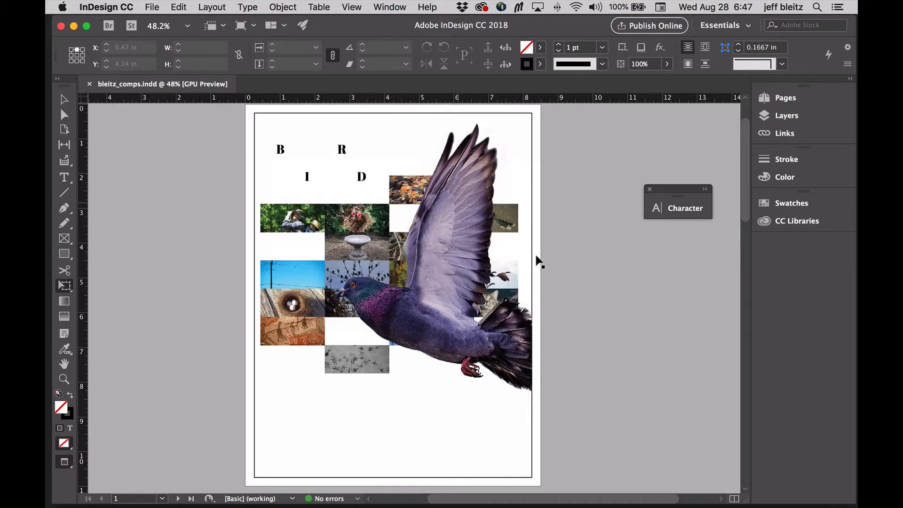
Close the InDesign document, place the new package folder beneath the Illustrator folder on the desktop, and open it.
key(super+w)
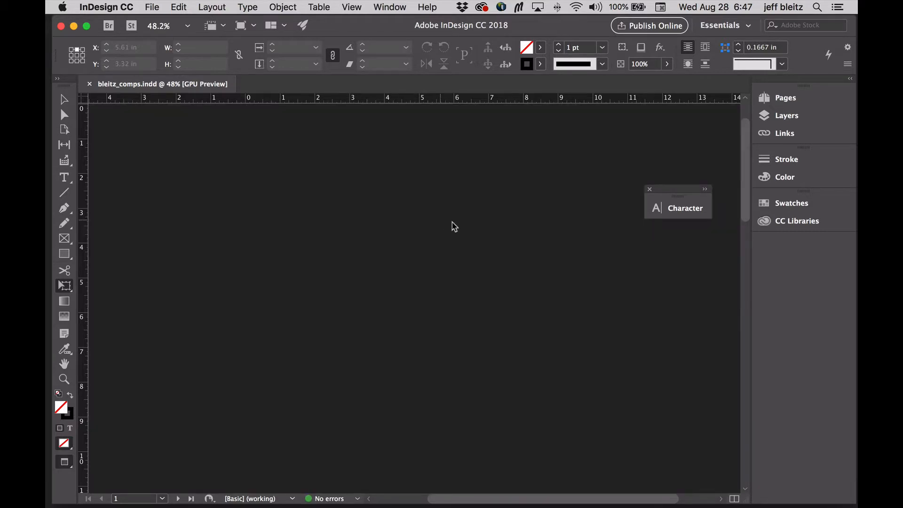
click(62, 27)
drag(808, 329, 493, 141)
click(504, 157)
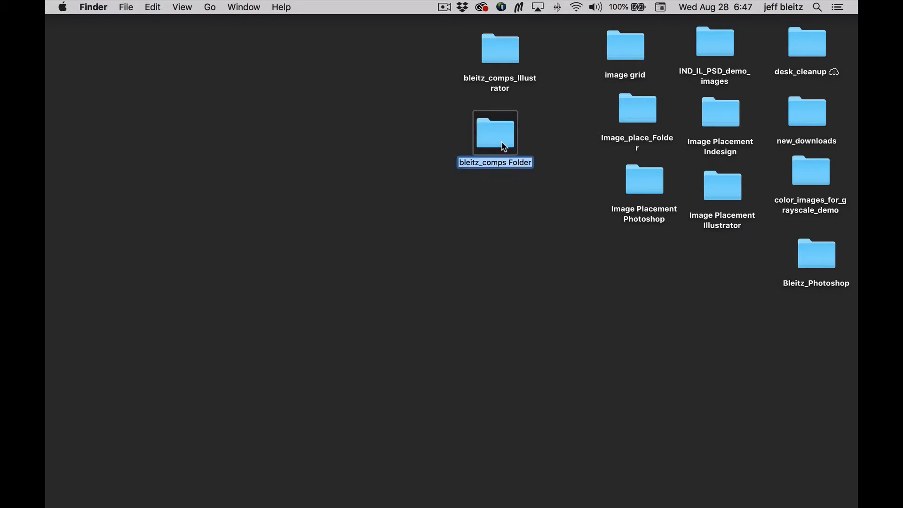
click(502, 142)
double_click(503, 142)
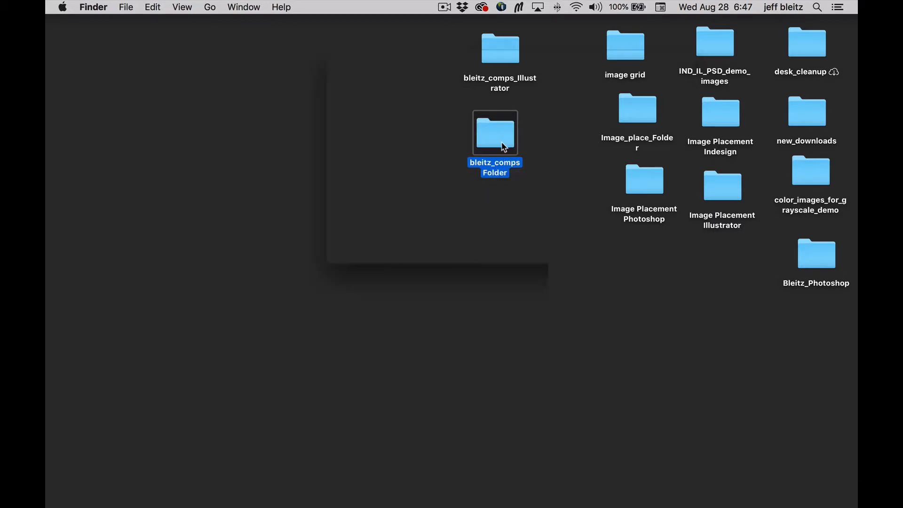
drag(362, 44, 288, 82)
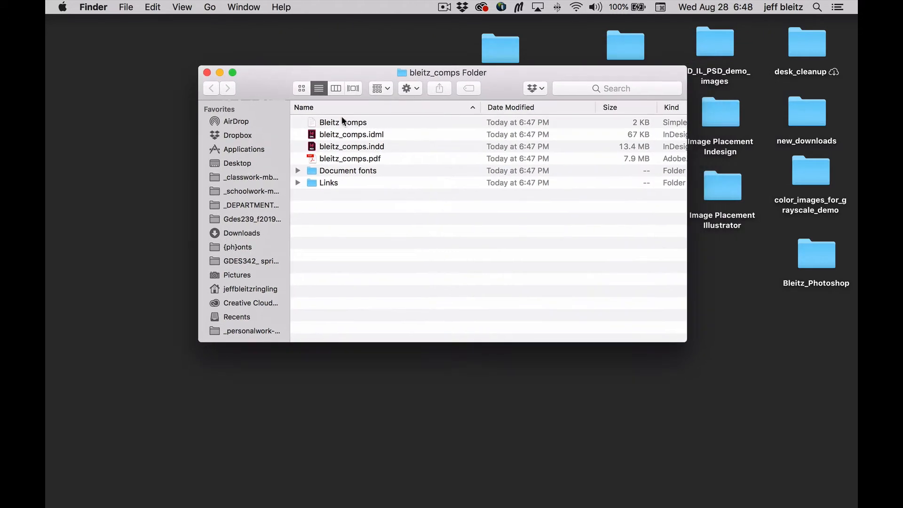
Examine the package's report, IDML and INDD files, and view the pages of the packaged PDF in Acrobat.
click(371, 123)
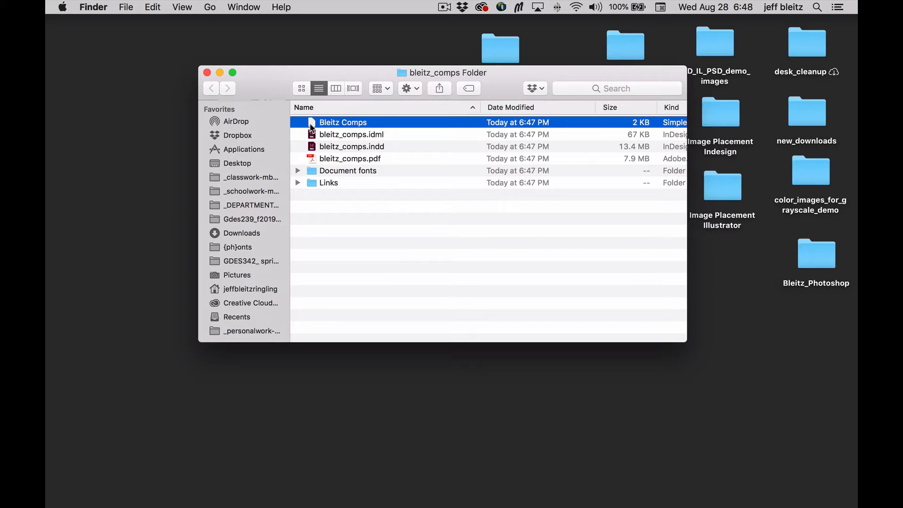
click(397, 194)
click(313, 137)
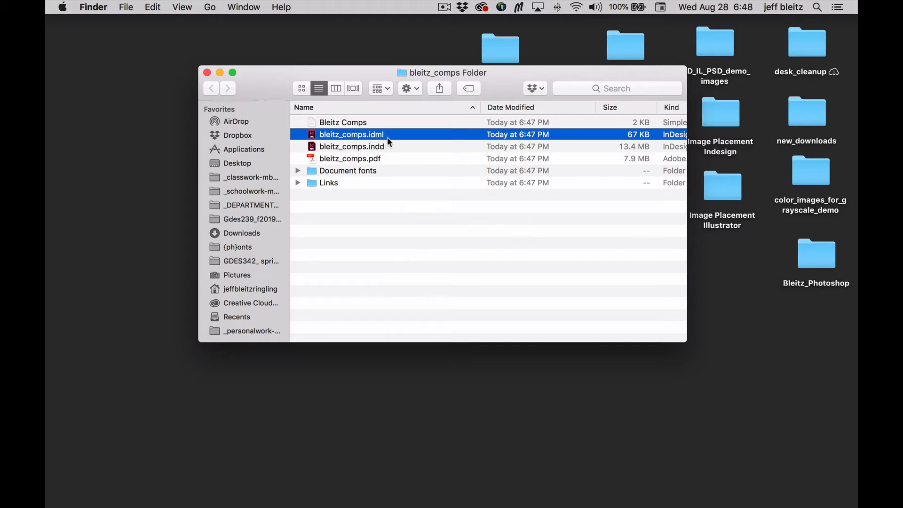
click(348, 149)
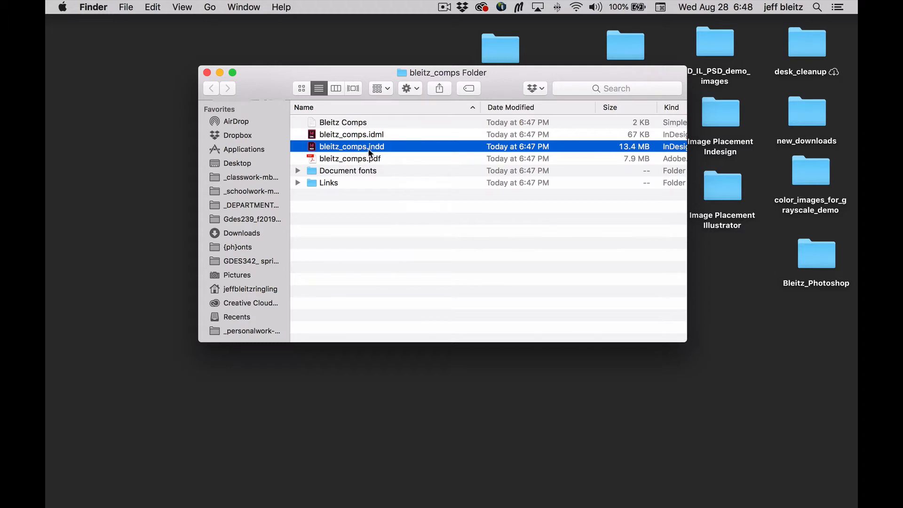
double_click(311, 160)
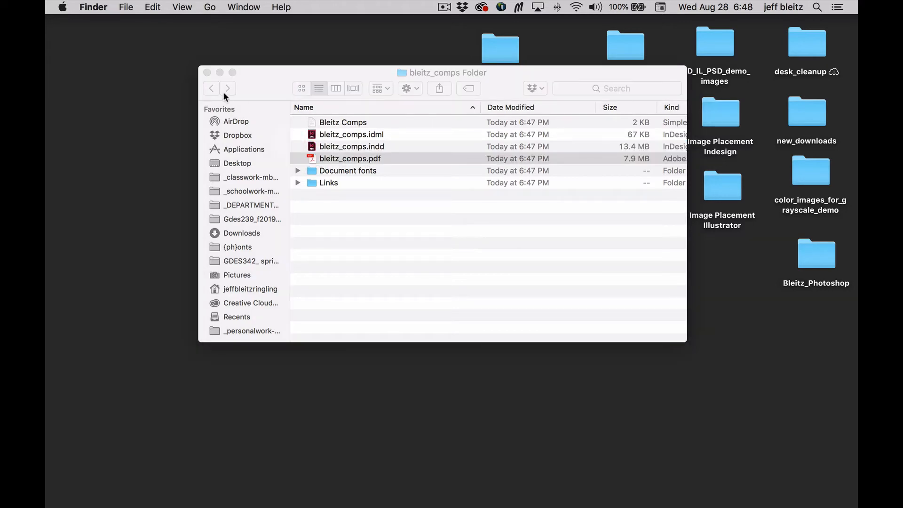
scroll(262, 143, down, 5)
scroll(261, 143, down, 3)
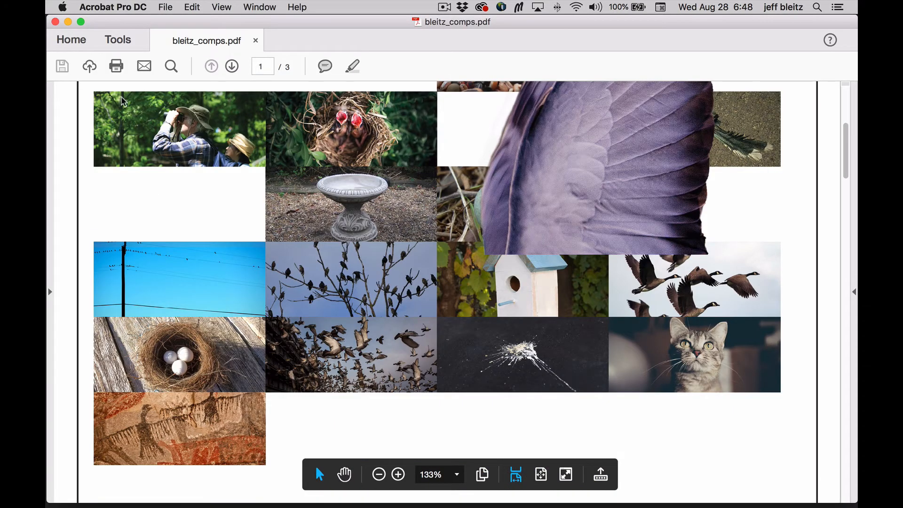
click(55, 22)
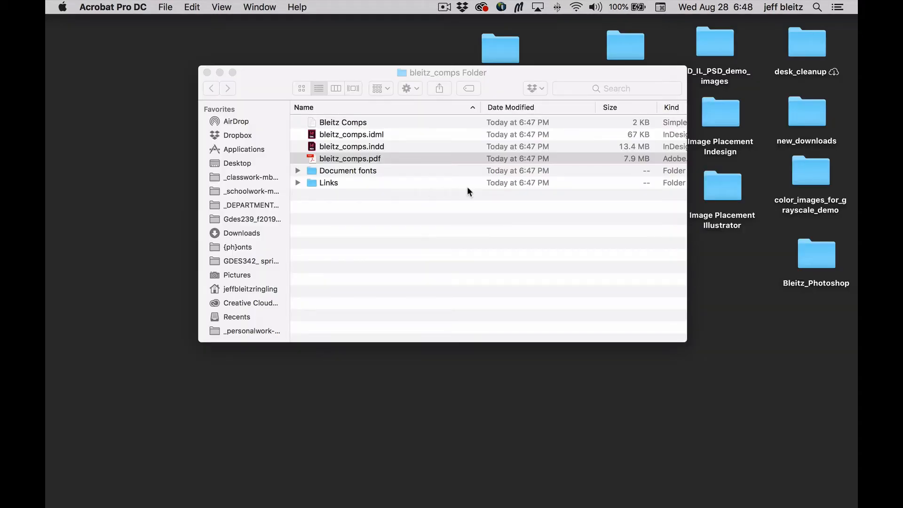
Examine the package's Document fonts and Links folders, denying the keychain access request, and close the folder window.
click(340, 161)
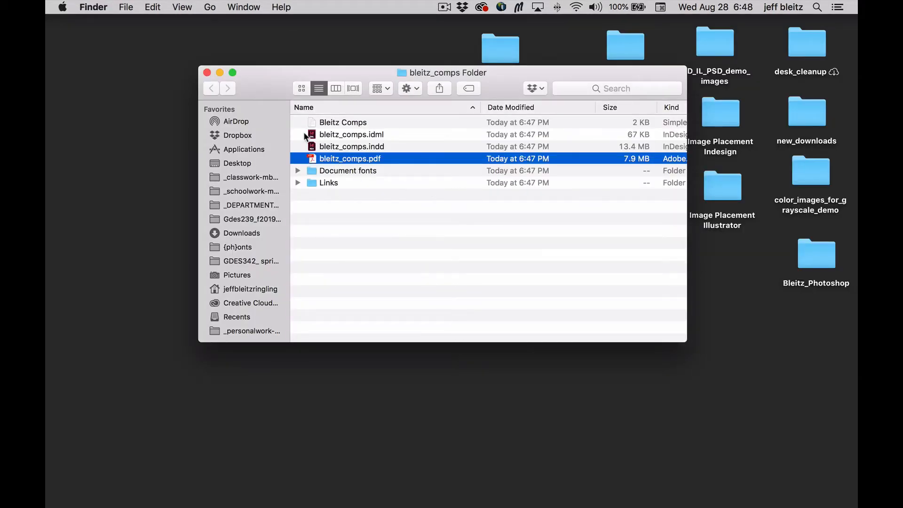
click(297, 170)
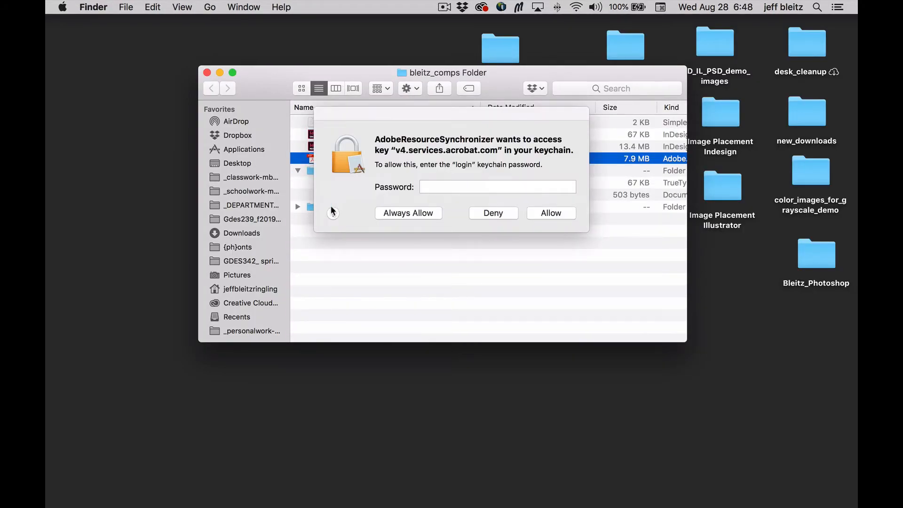
click(493, 213)
click(494, 214)
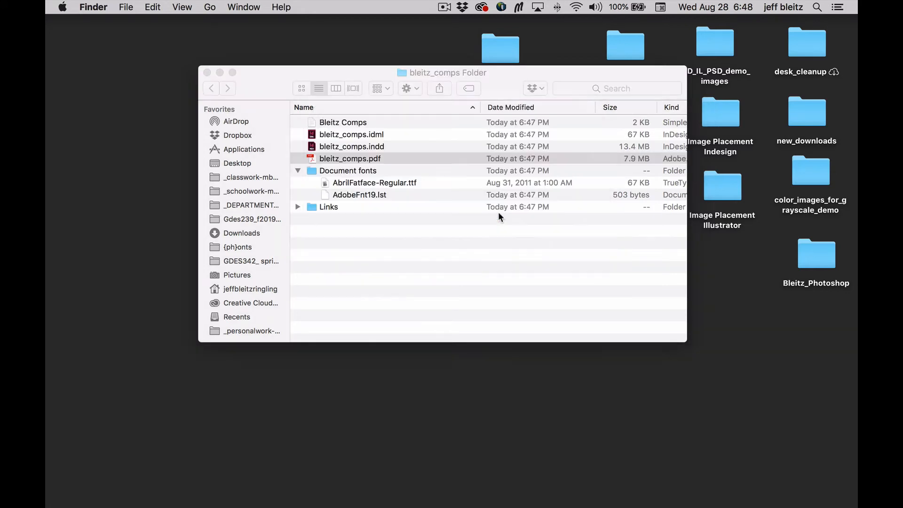
click(298, 207)
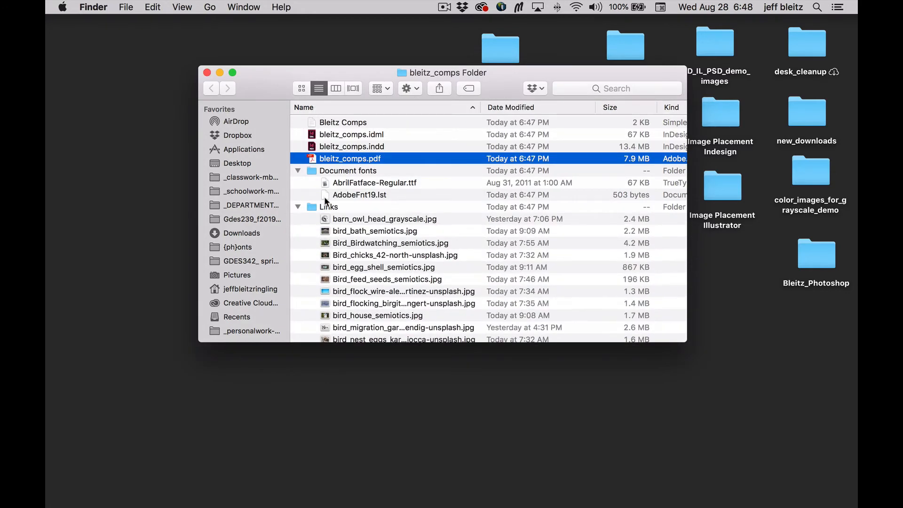
scroll(379, 239, down, 5)
scroll(379, 239, right, 2)
scroll(379, 239, up, 5)
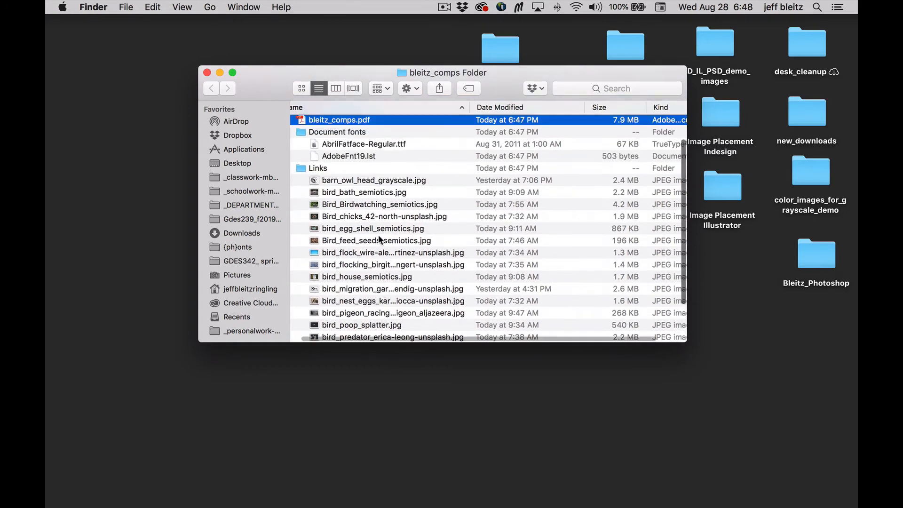
scroll(329, 206, left, 2)
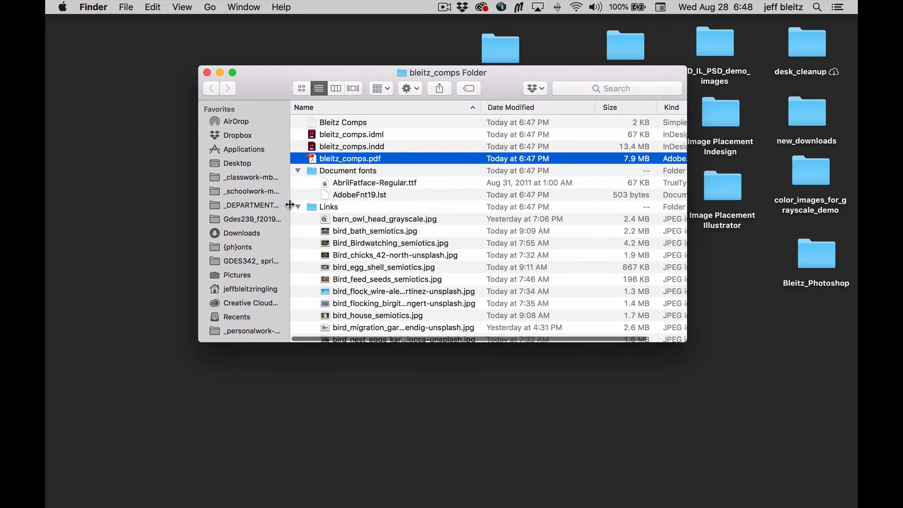
click(298, 207)
click(299, 170)
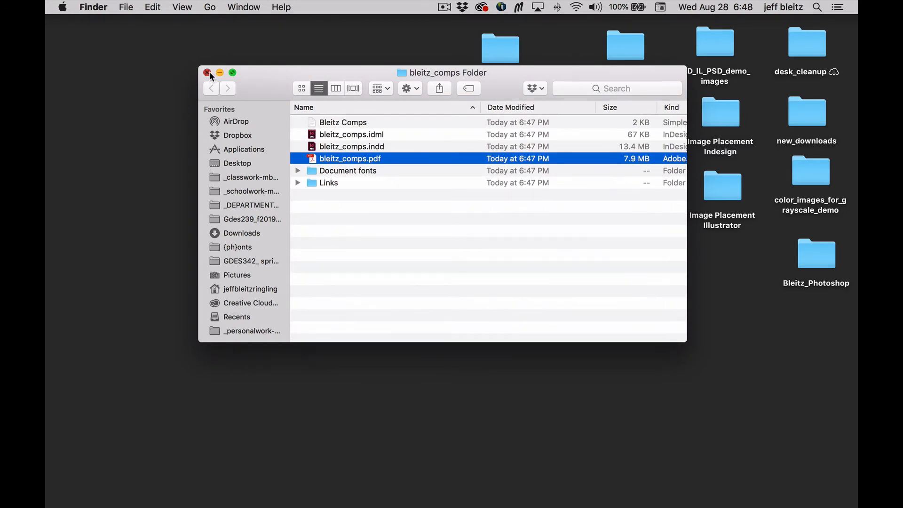
click(207, 73)
Deny the repeated keychain access request and rename the InDesign package folder to end in "_InDesign" instead of "Folder".
click(498, 173)
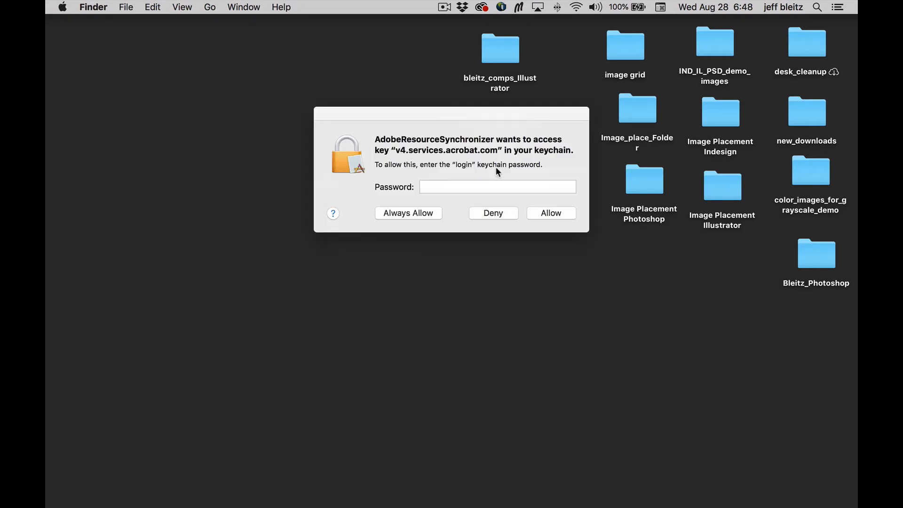
click(495, 211)
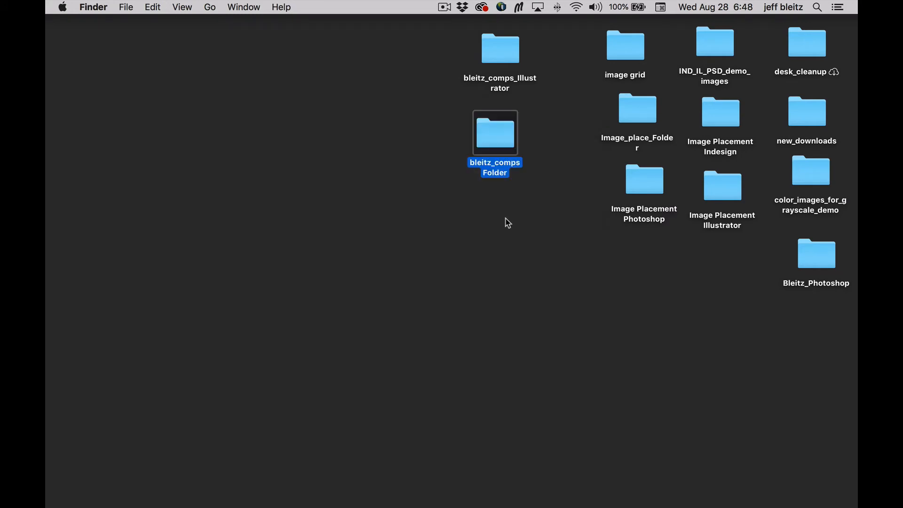
click(493, 178)
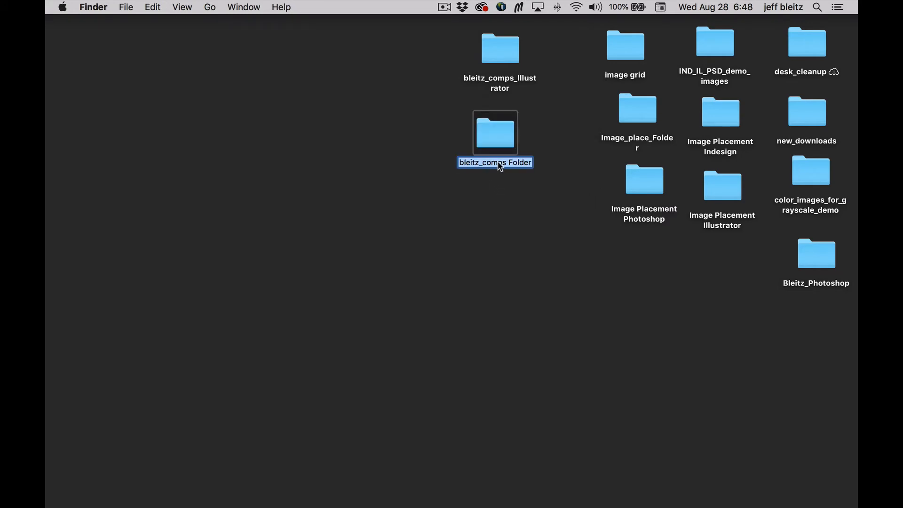
click(510, 163)
drag(511, 164, 542, 165)
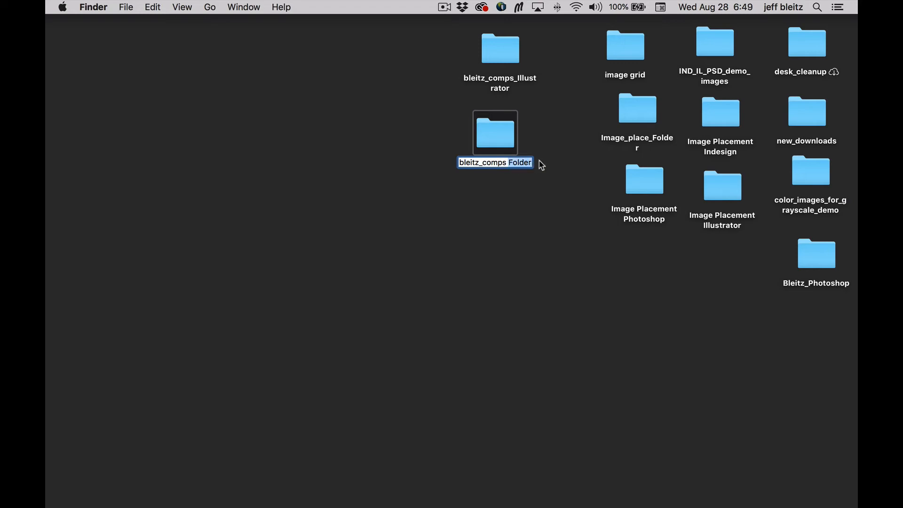
key(BackSpace)
key(BackSpace)
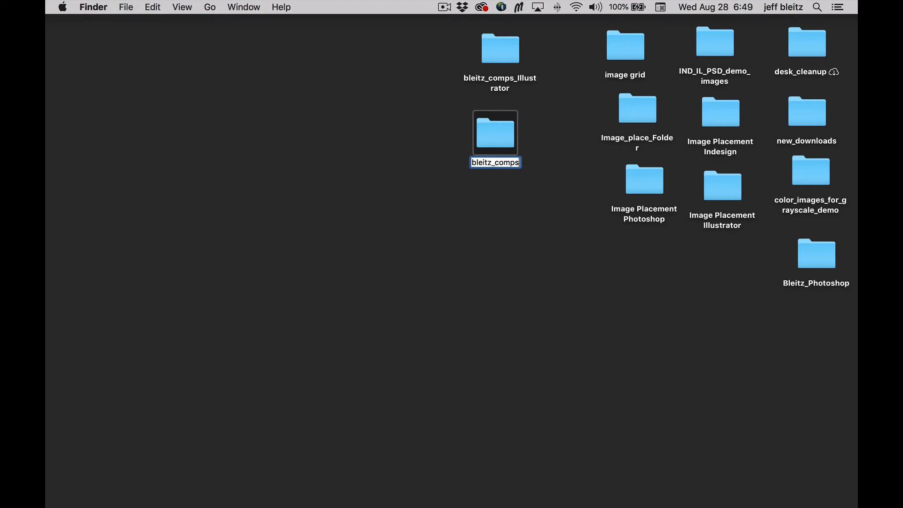
text(_InDesign)
key(Return)
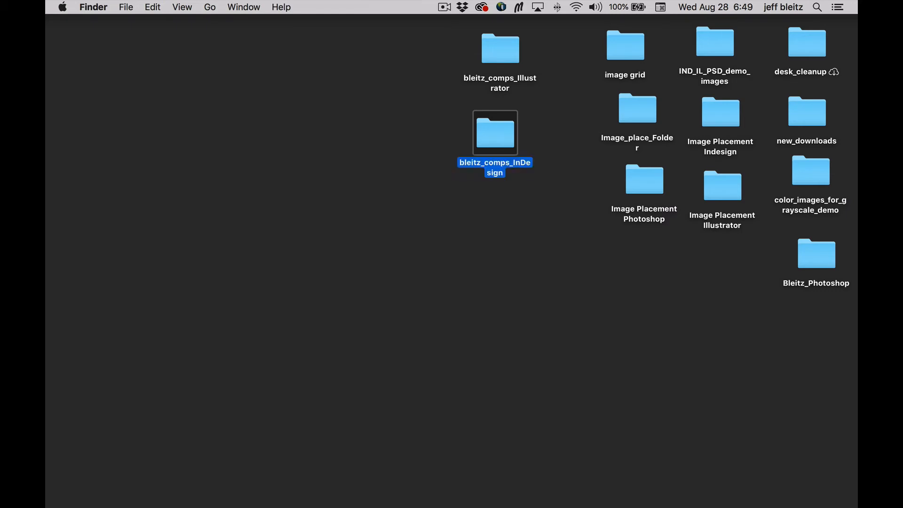
Place the Photoshop folder beneath the InDesign folder on the desktop and check the PSD comps inside it.
drag(817, 254, 488, 216)
double_click(489, 218)
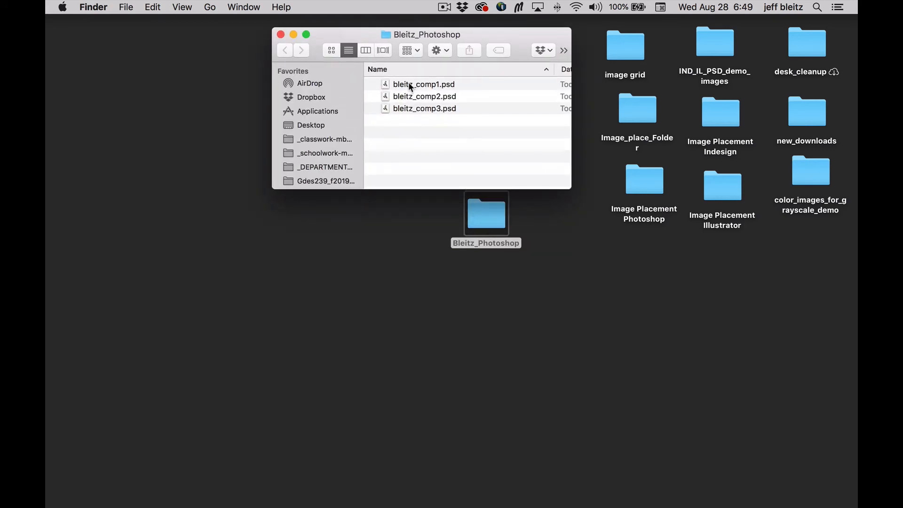
click(393, 84)
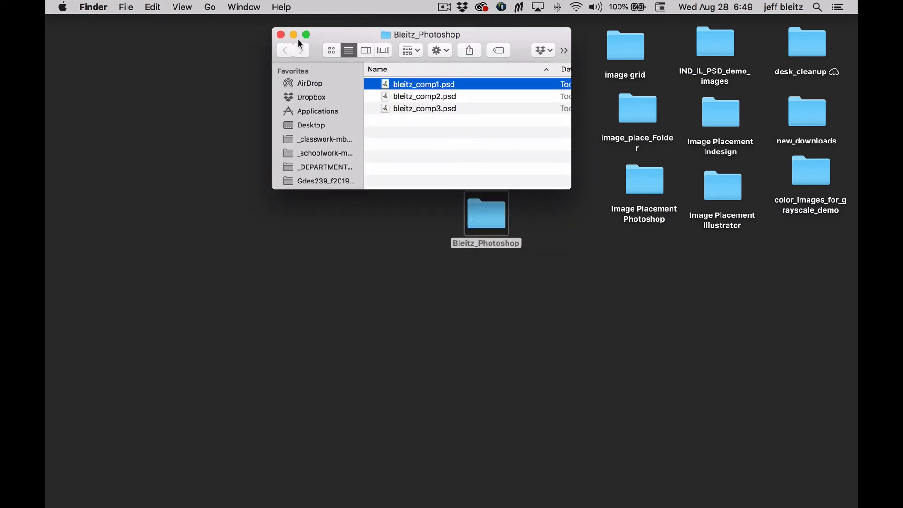
click(280, 34)
drag(486, 221, 492, 217)
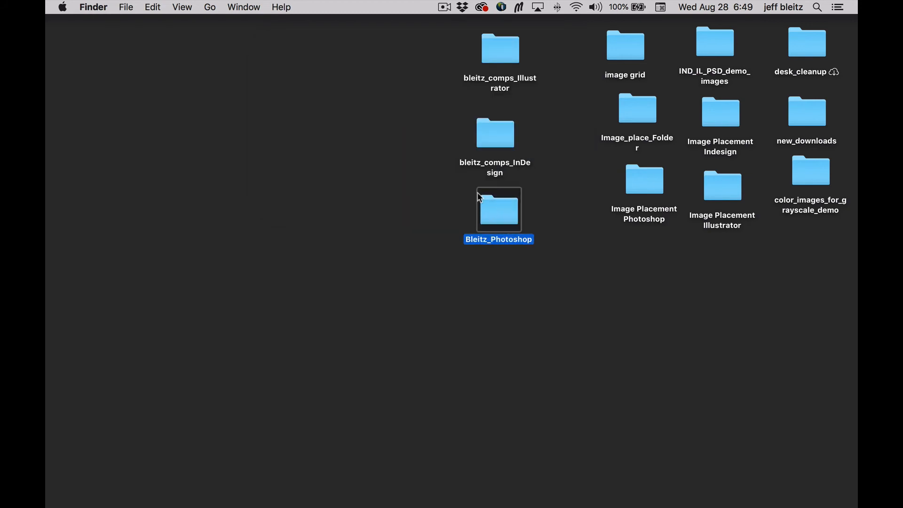
Move the Illustrator, InDesign and Photoshop folders together to a clear area away from the other desktop folders.
click(457, 76)
drag(455, 54, 512, 224)
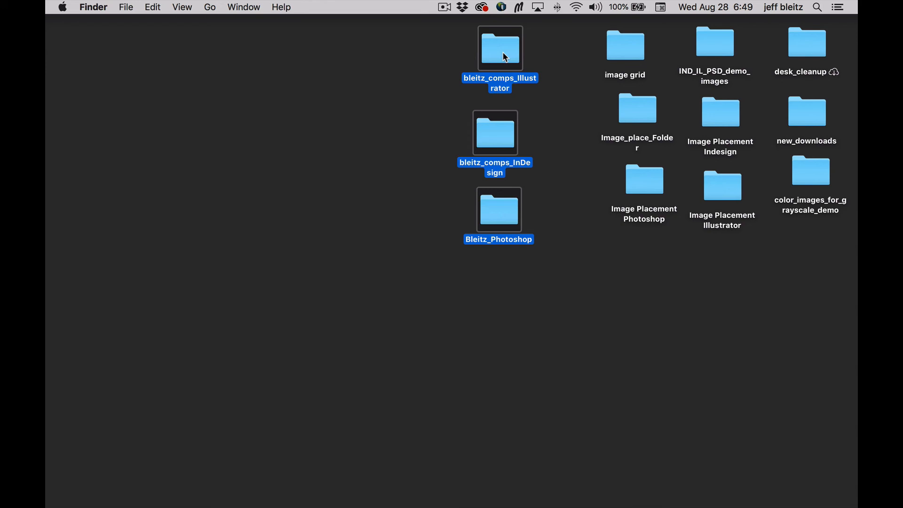
drag(503, 52, 443, 98)
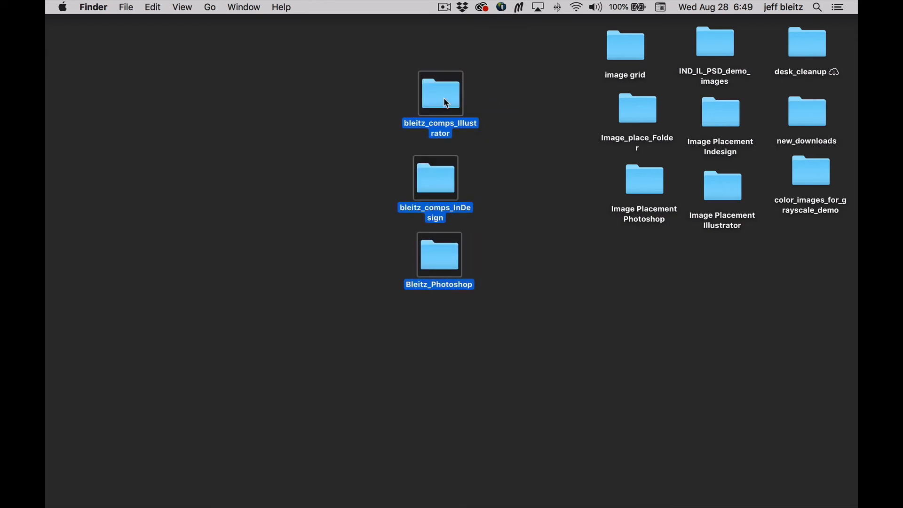
click(491, 104)
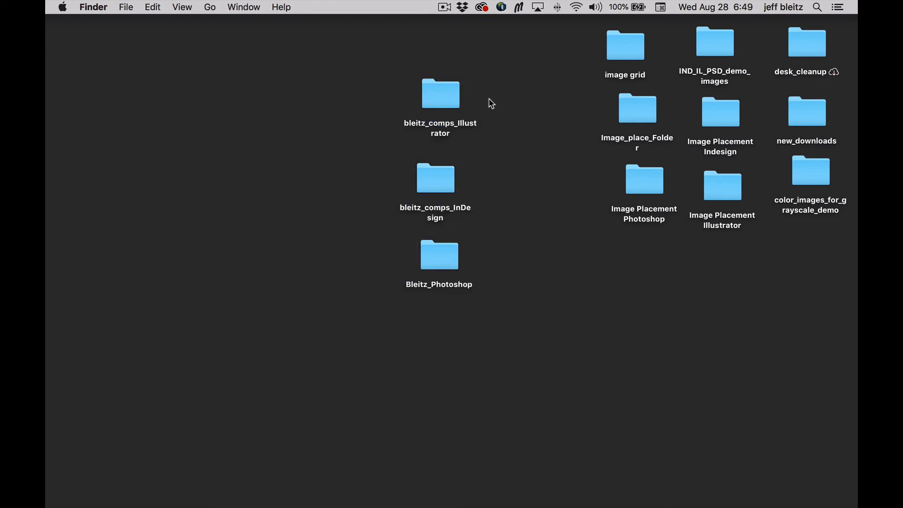